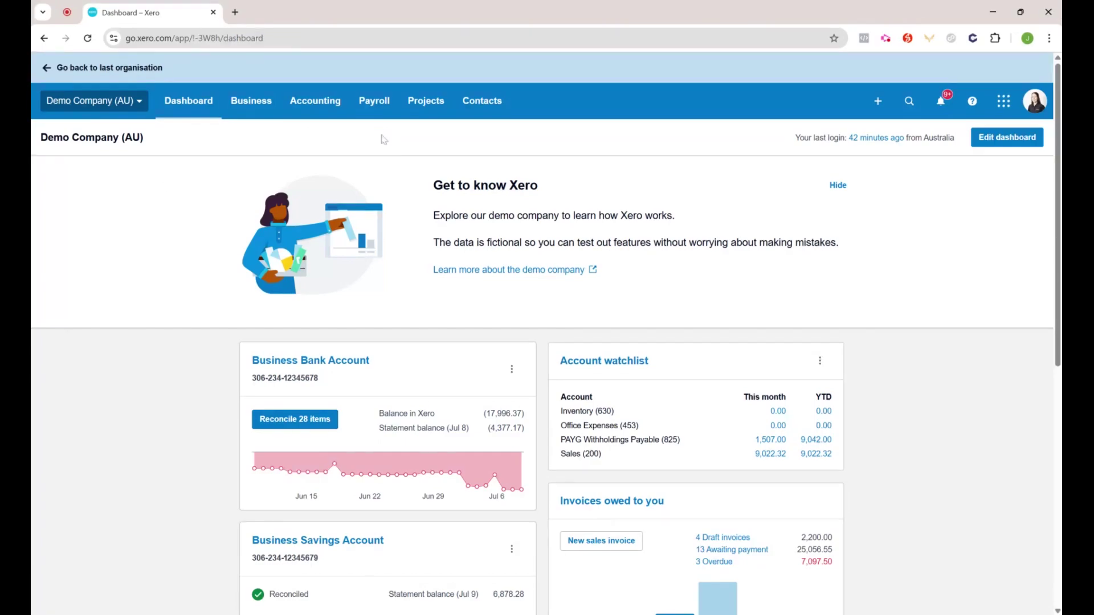
- Go to Payroll > Single Touch Payroll to view the 2024/25 overview
click(382, 105)
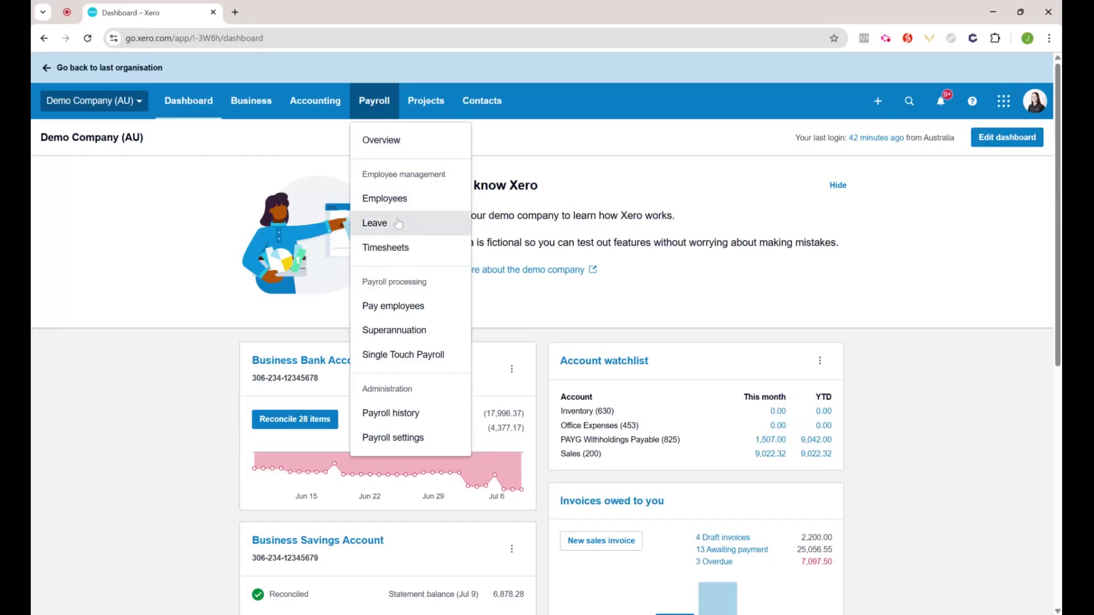
click(404, 356)
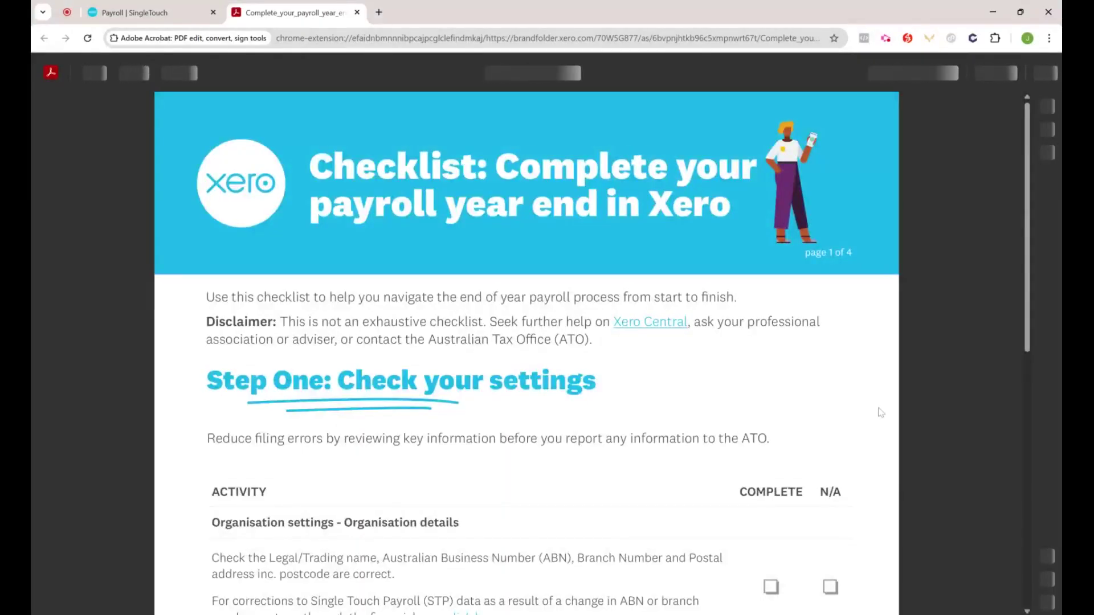
- Tick COMPLETE for the organisation details and earnings pay items checks in the checklist
scroll(683, 450, down, 2)
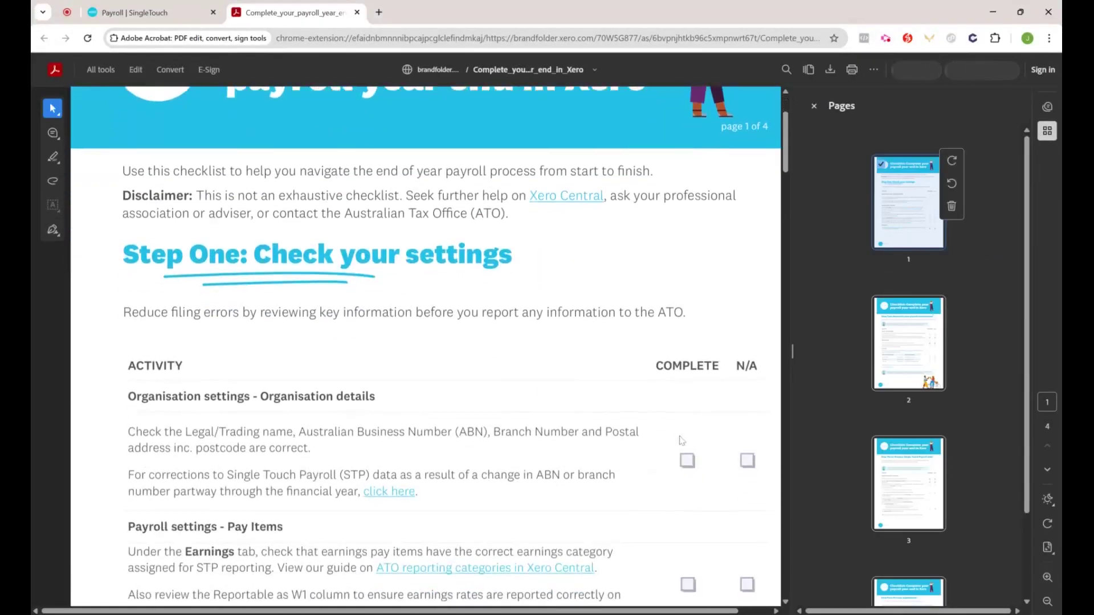
click(687, 462)
scroll(687, 465, down, 3)
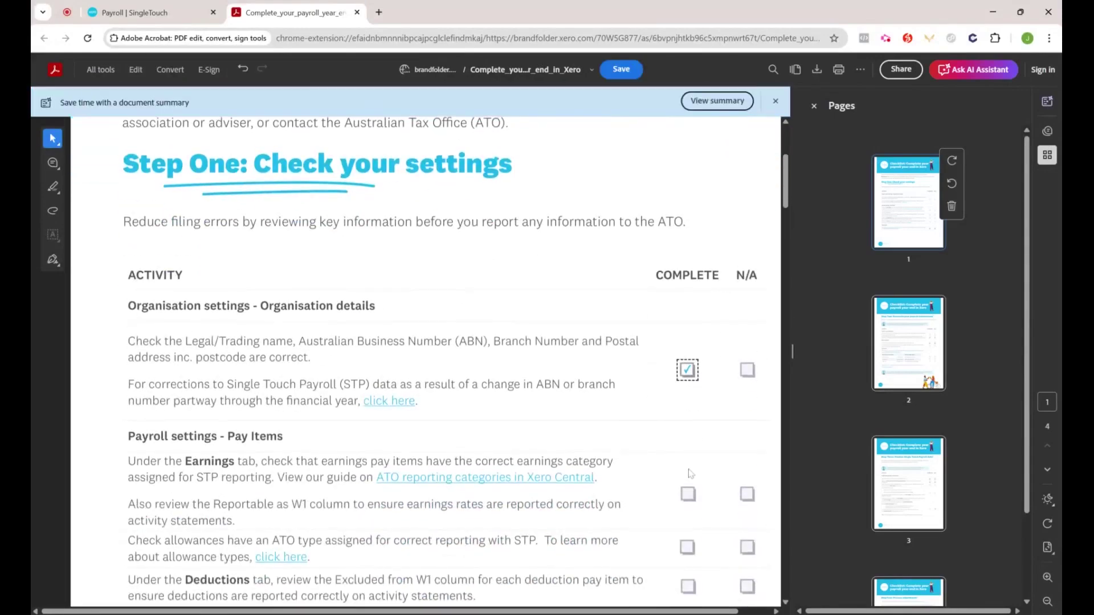
click(688, 437)
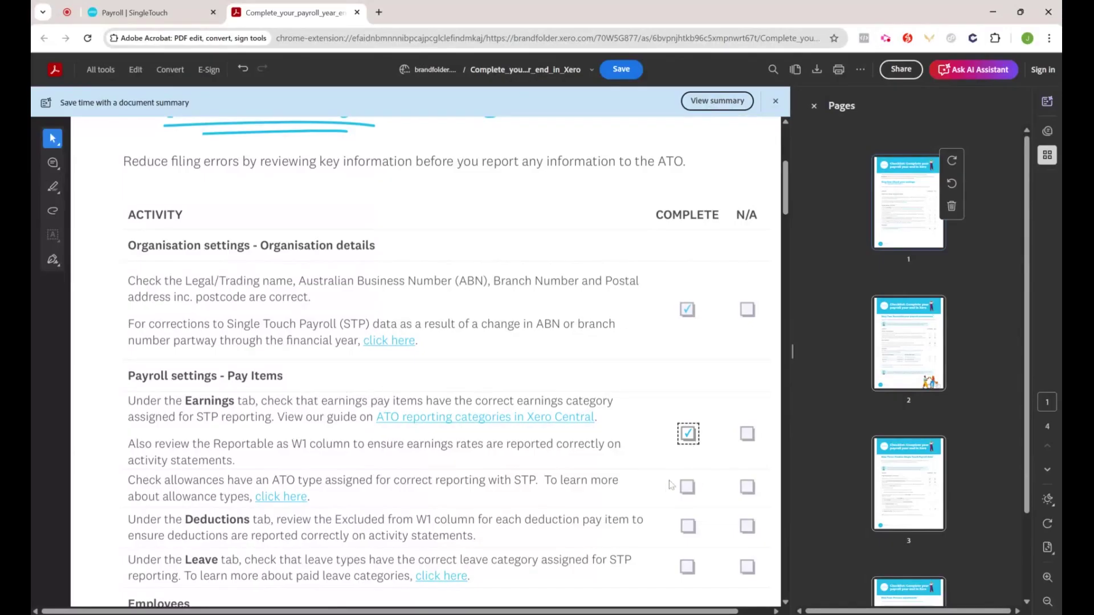
- Read the checklist through Step Five, then return to the Xero Single Touch Payroll tab
scroll(258, 528, down, 1)
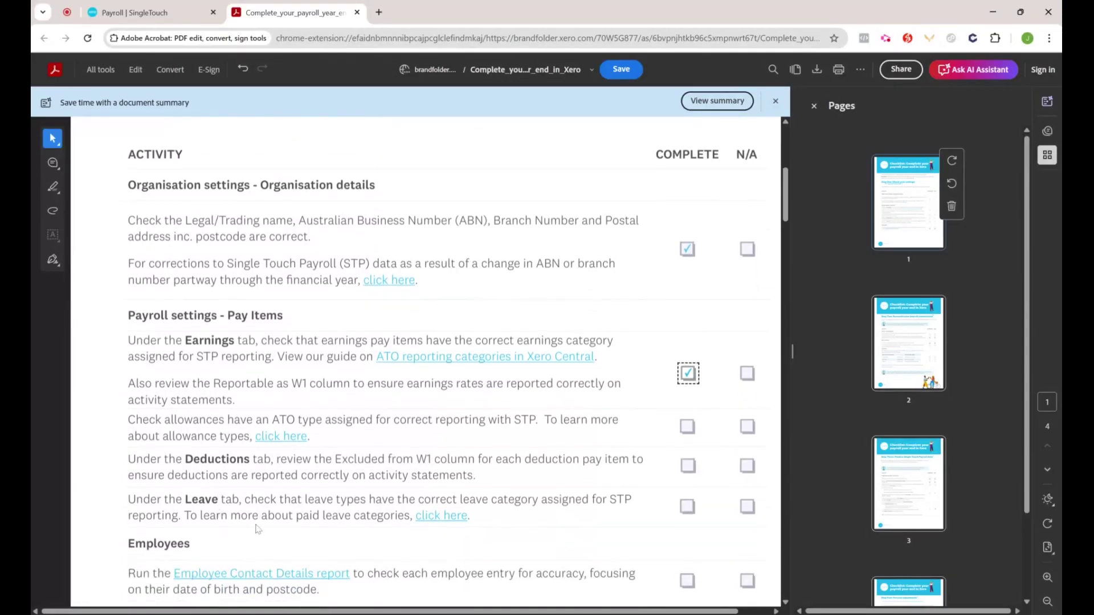
scroll(615, 504, down, 1)
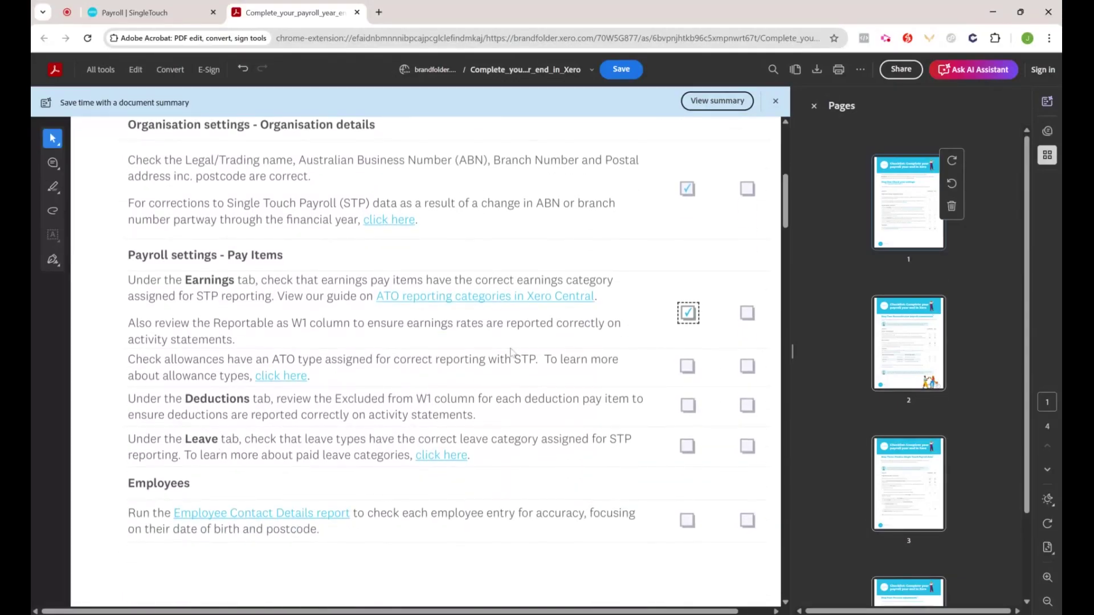
scroll(701, 364, up, 2)
scroll(694, 365, down, 5)
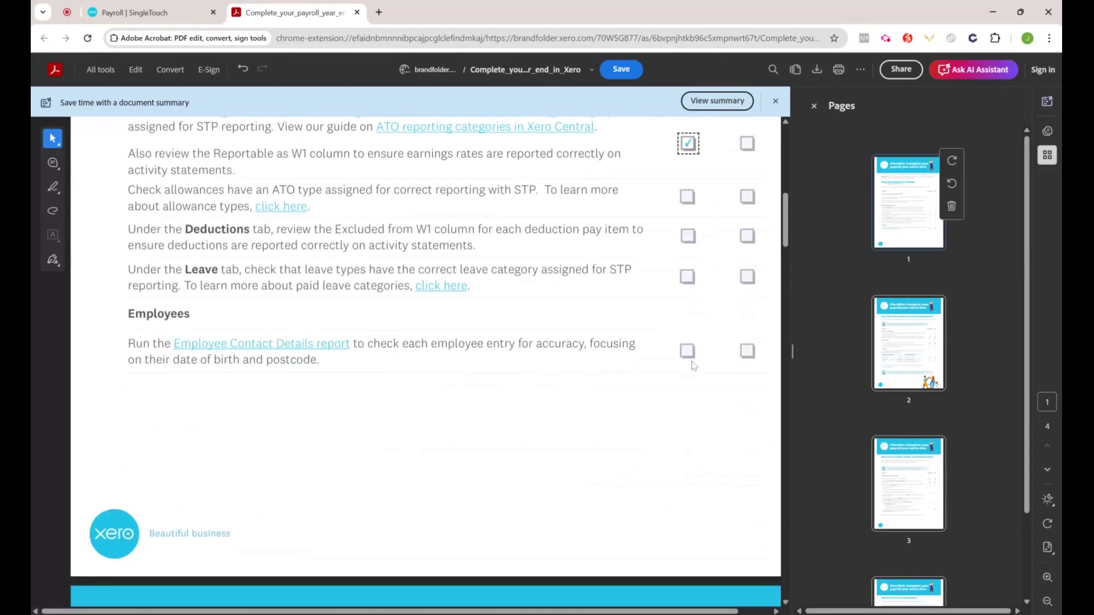
scroll(691, 355, down, 10)
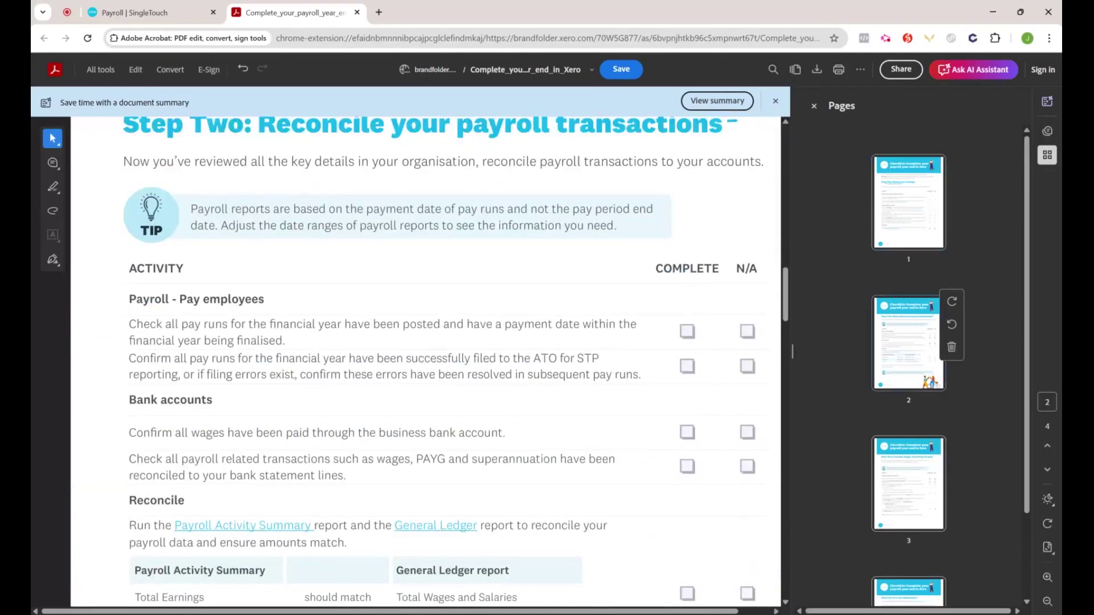
scroll(688, 405, down, 4)
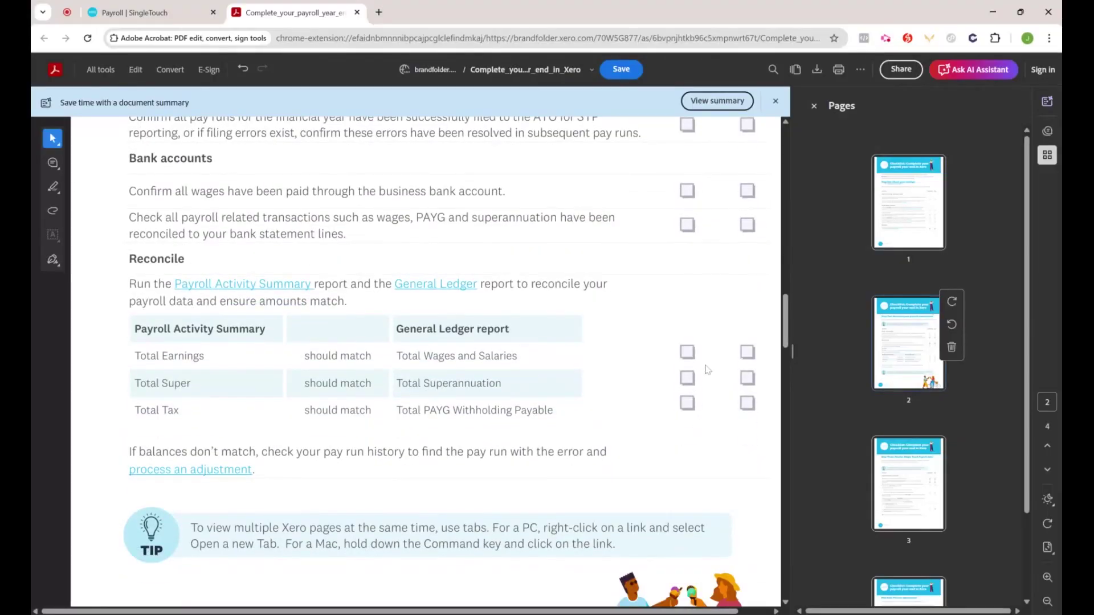
scroll(705, 370, down, 2)
scroll(703, 371, up, 4)
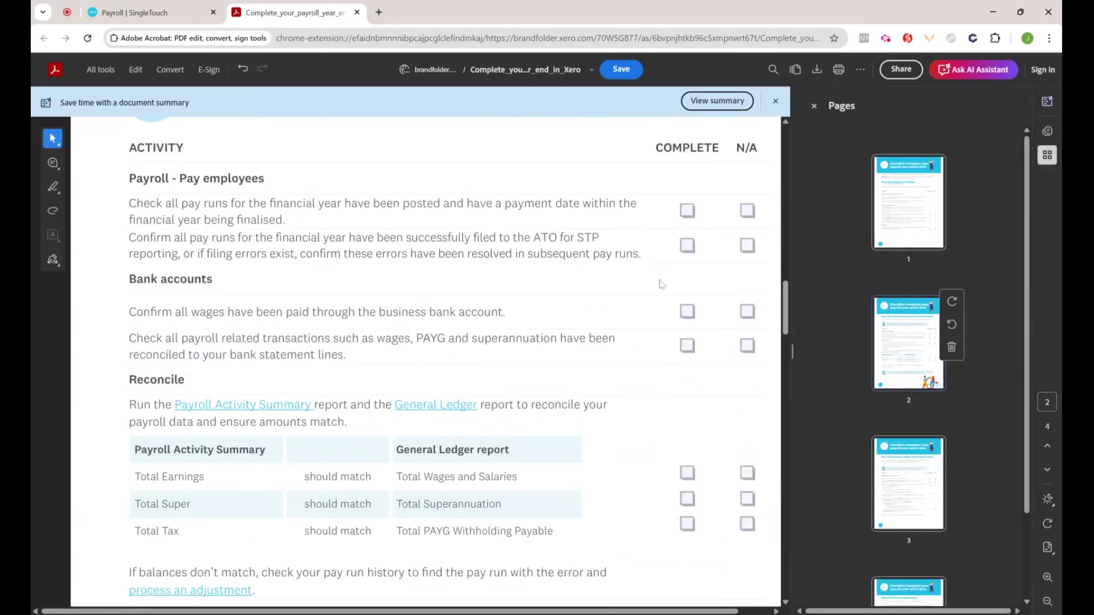
scroll(716, 450, down, 4)
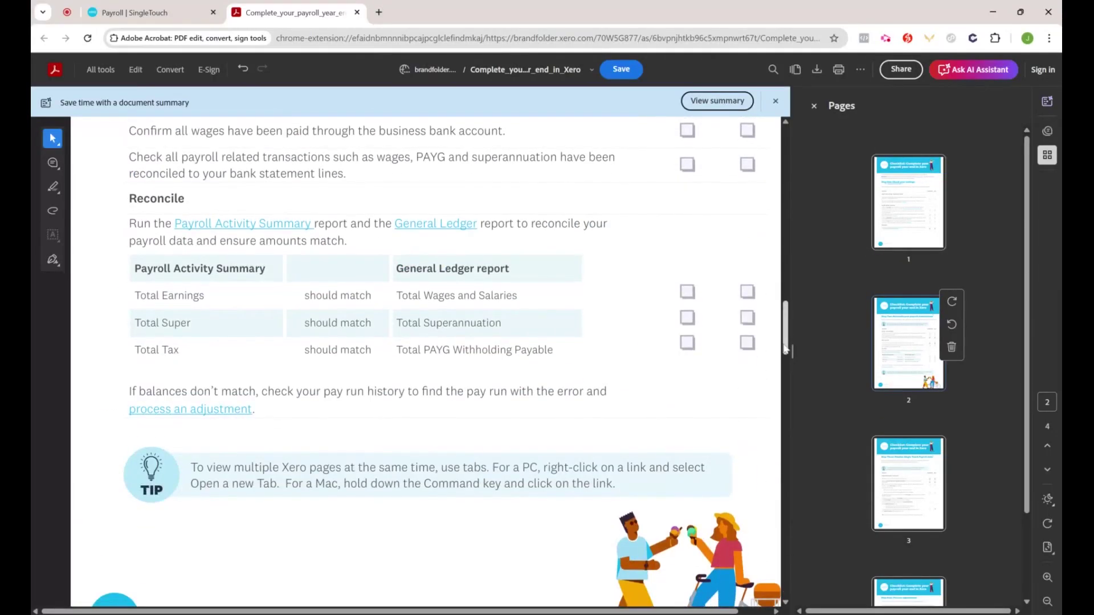
scroll(723, 382, down, 4)
scroll(724, 383, down, 1)
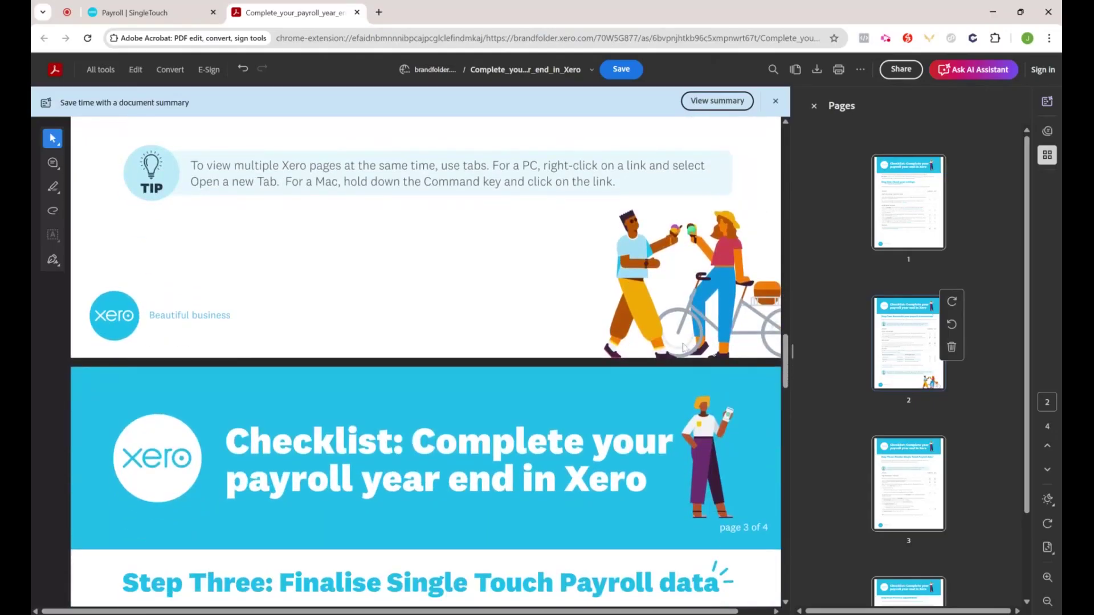
scroll(683, 347, down, 2)
scroll(681, 371, up, 5)
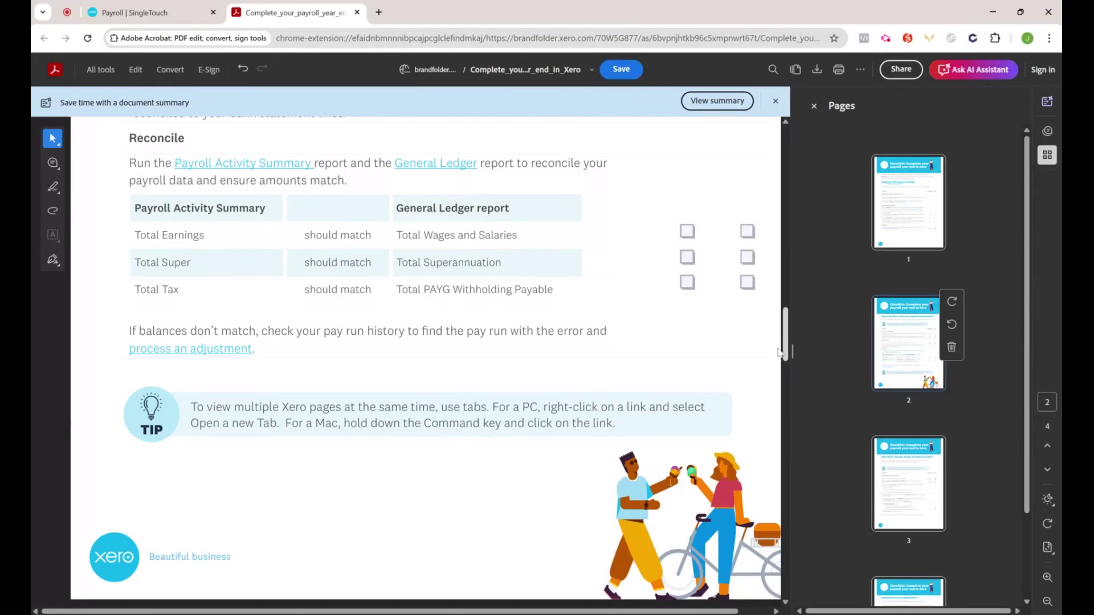
scroll(685, 373, down, 6)
scroll(684, 378, down, 5)
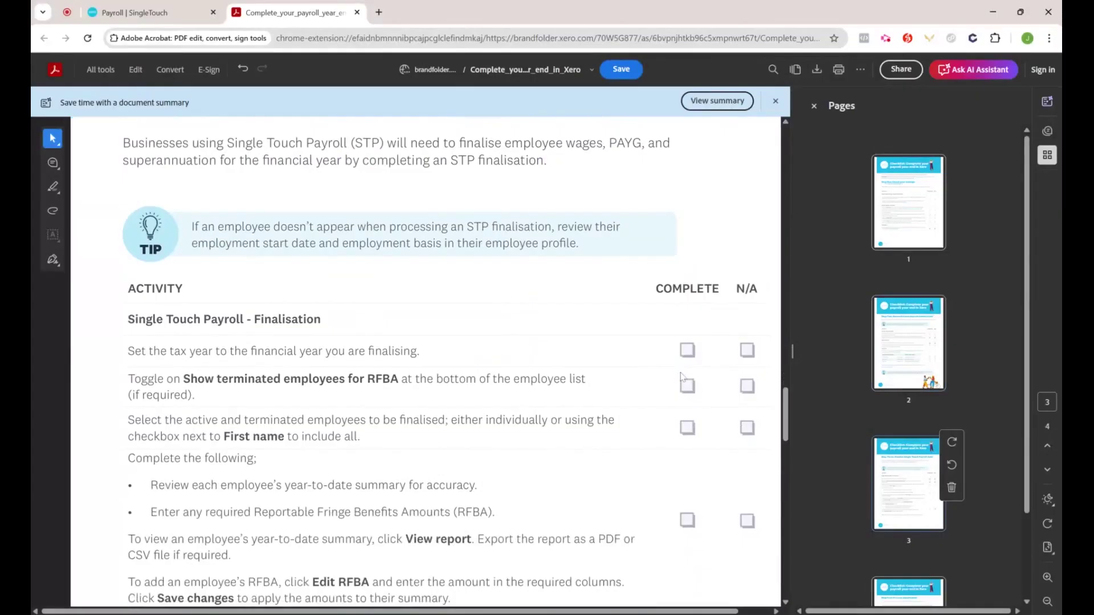
scroll(598, 281, down, 15)
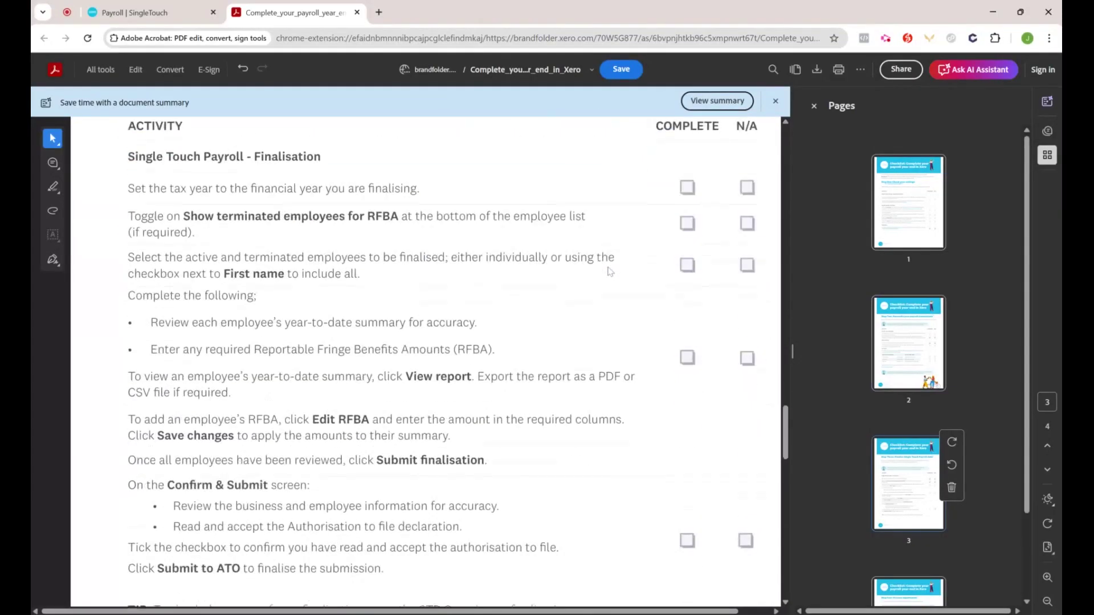
scroll(607, 279, down, 2)
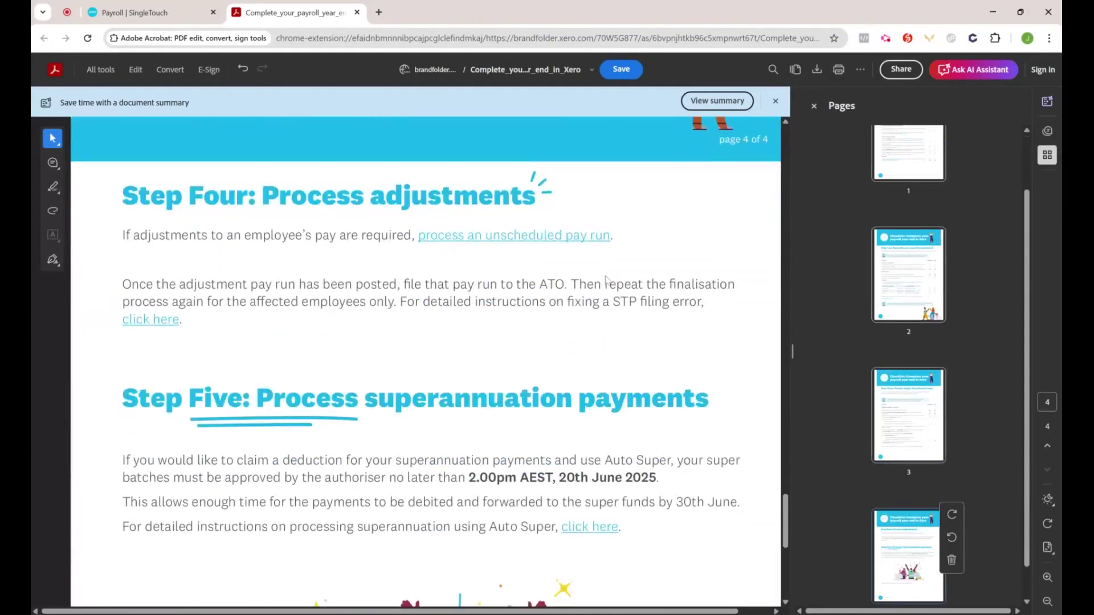
scroll(637, 313, down, 2)
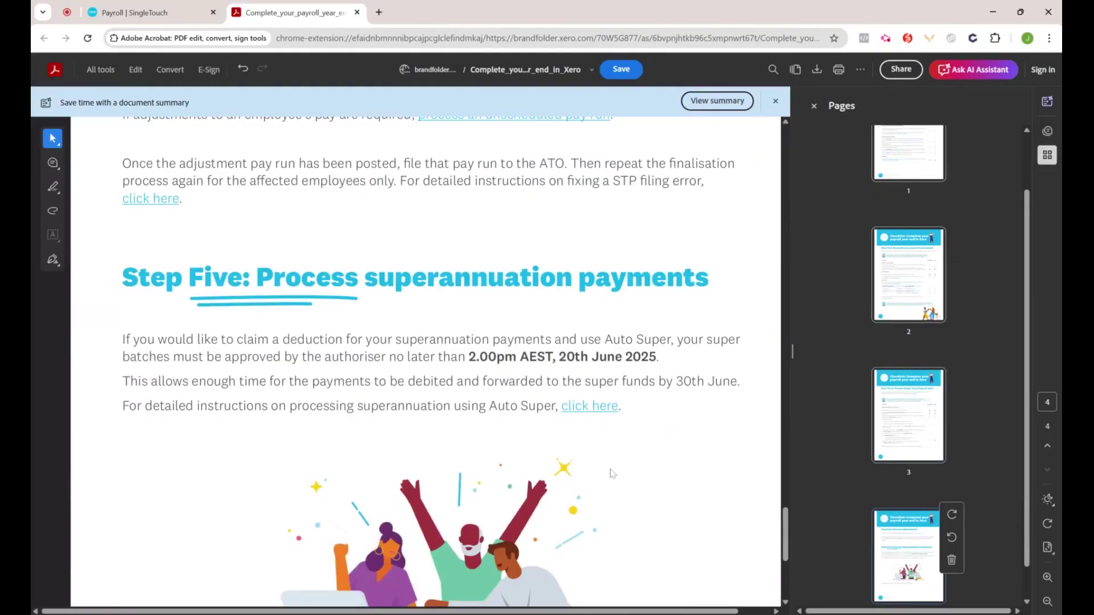
scroll(646, 473, up, 3)
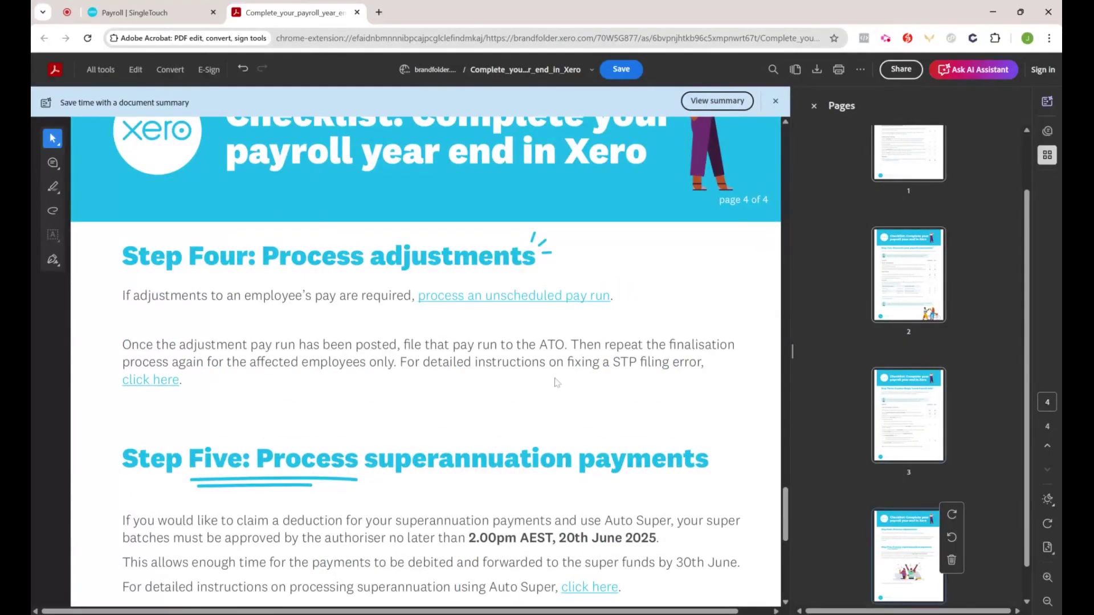
click(169, 14)
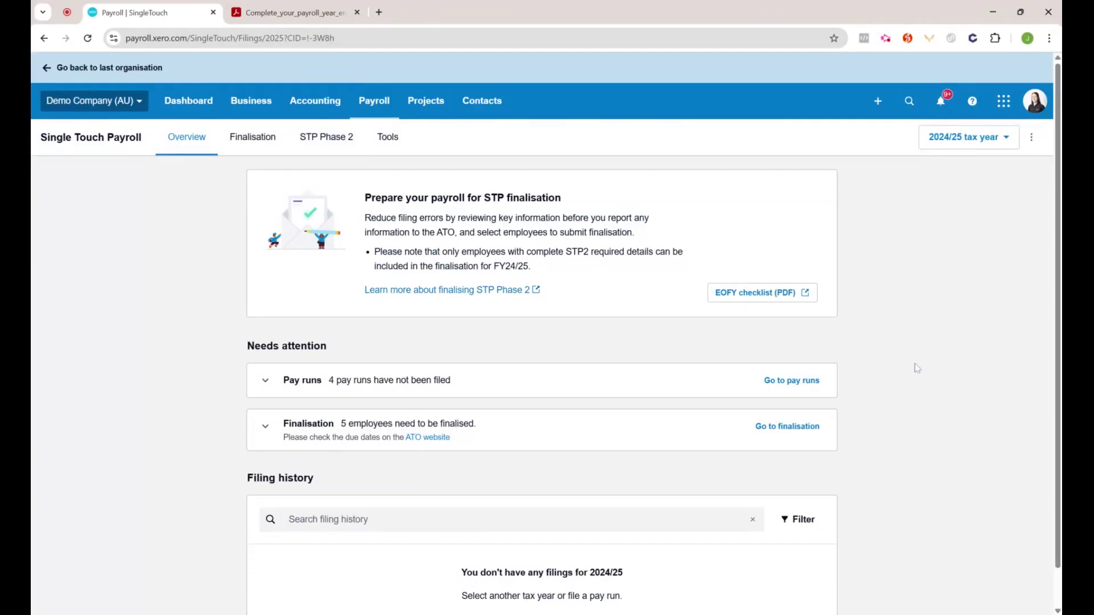
- Review the four pay runs not yet filed, then collapse that list
scroll(1013, 479, down, 1)
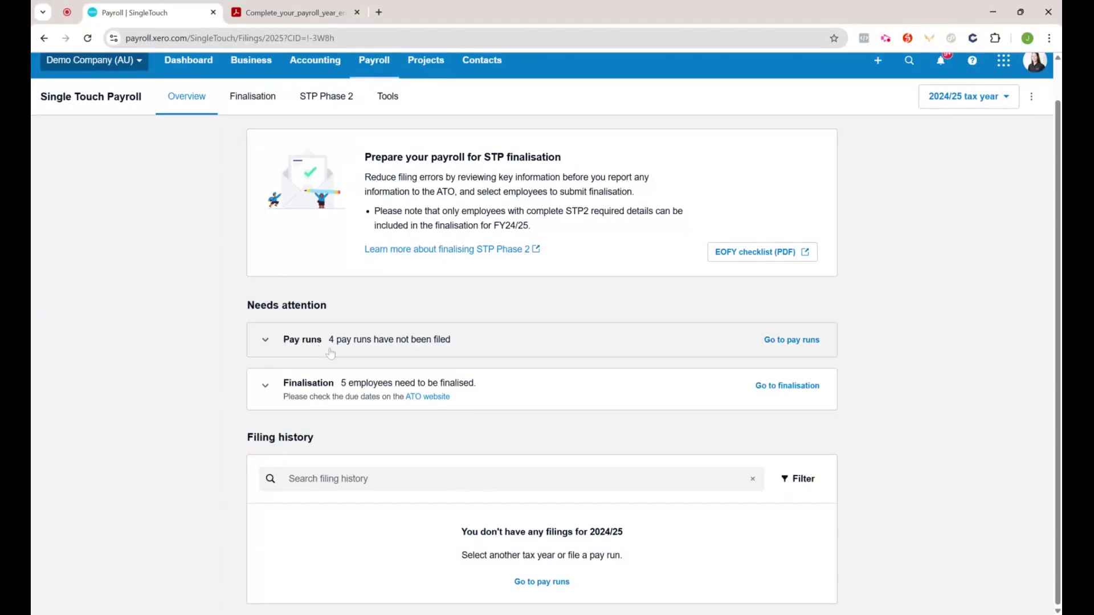
click(266, 346)
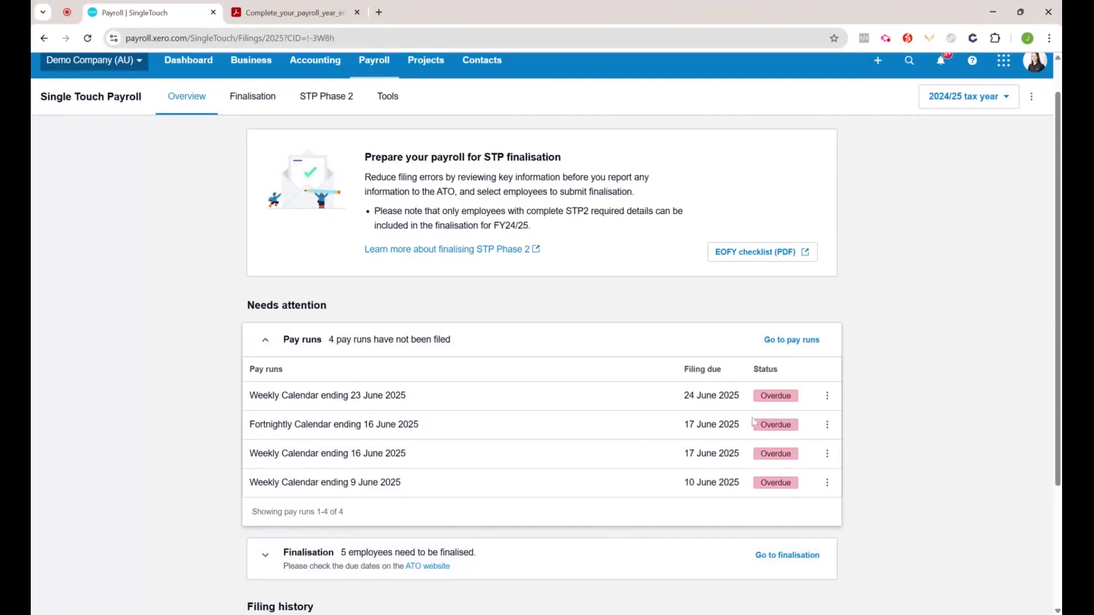
click(265, 341)
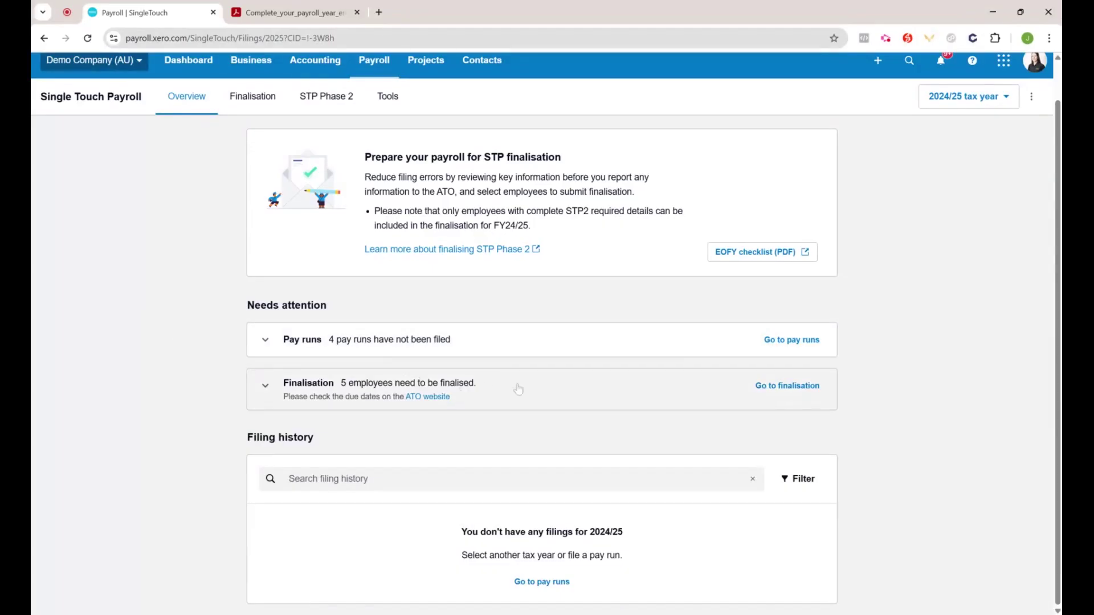
- Check the employees needing finalisation and go to the 2024/25 finalisation page
click(265, 388)
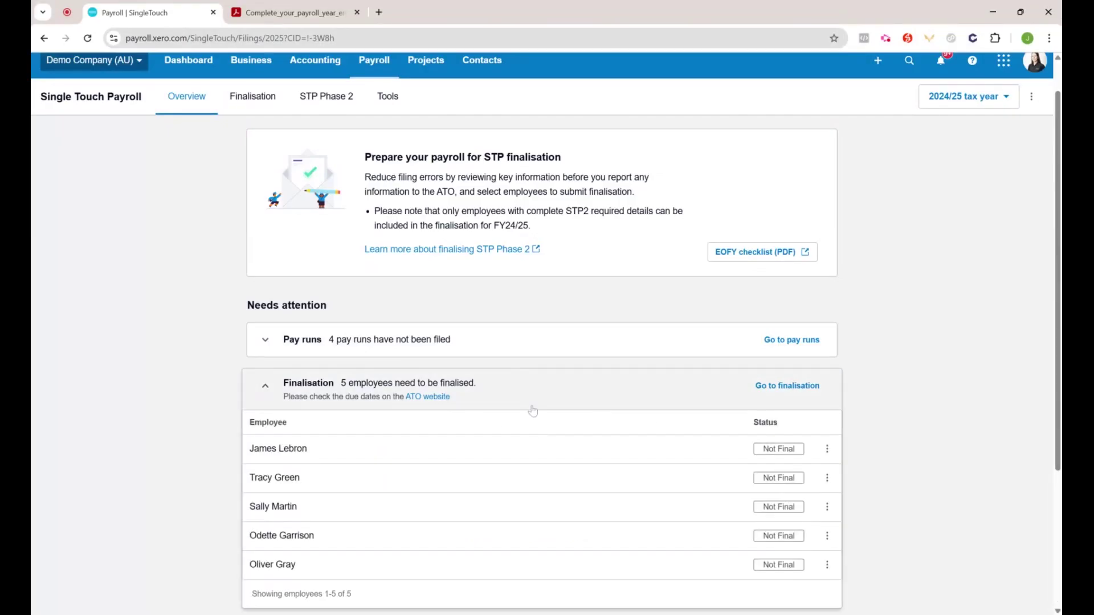
scroll(530, 434, down, 1)
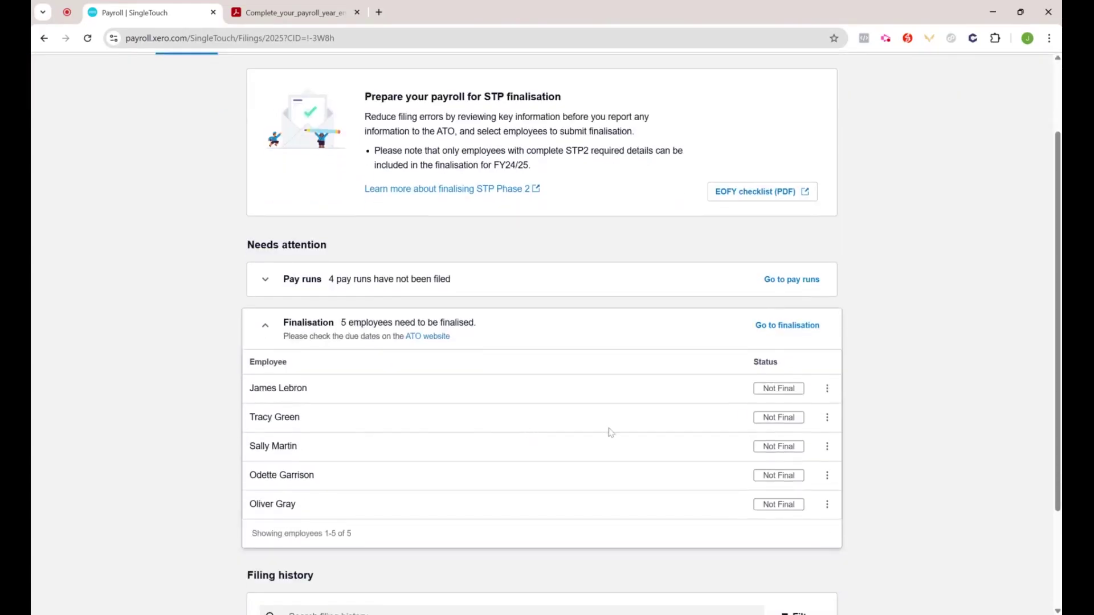
scroll(480, 466, down, 2)
scroll(798, 433, up, 2)
click(781, 328)
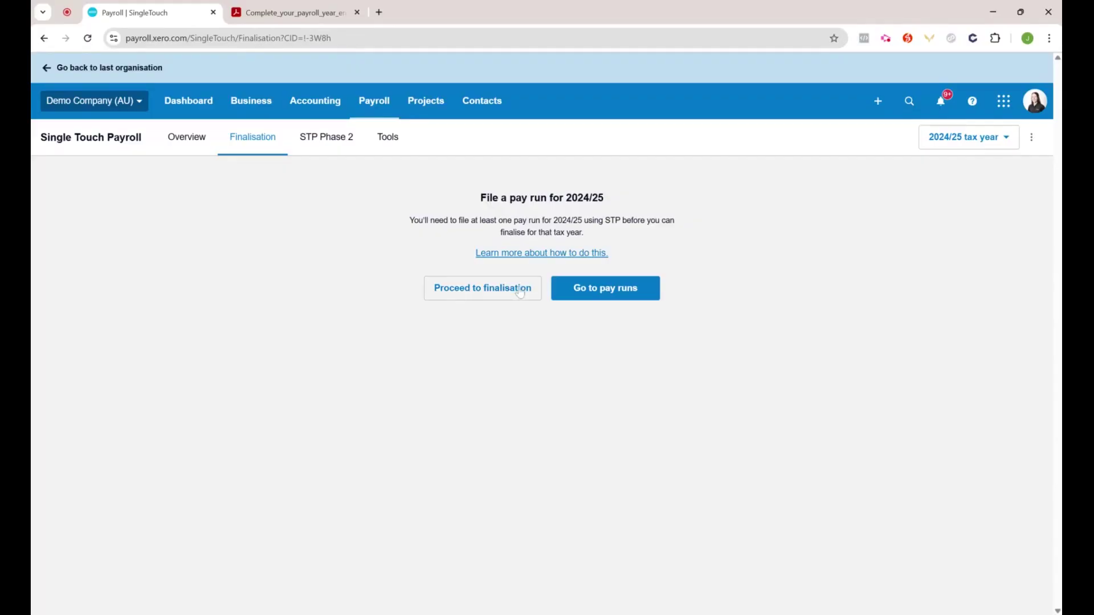
- Proceed past the pay run warning and toggle Show terminated employees for RFBA on and off
click(497, 300)
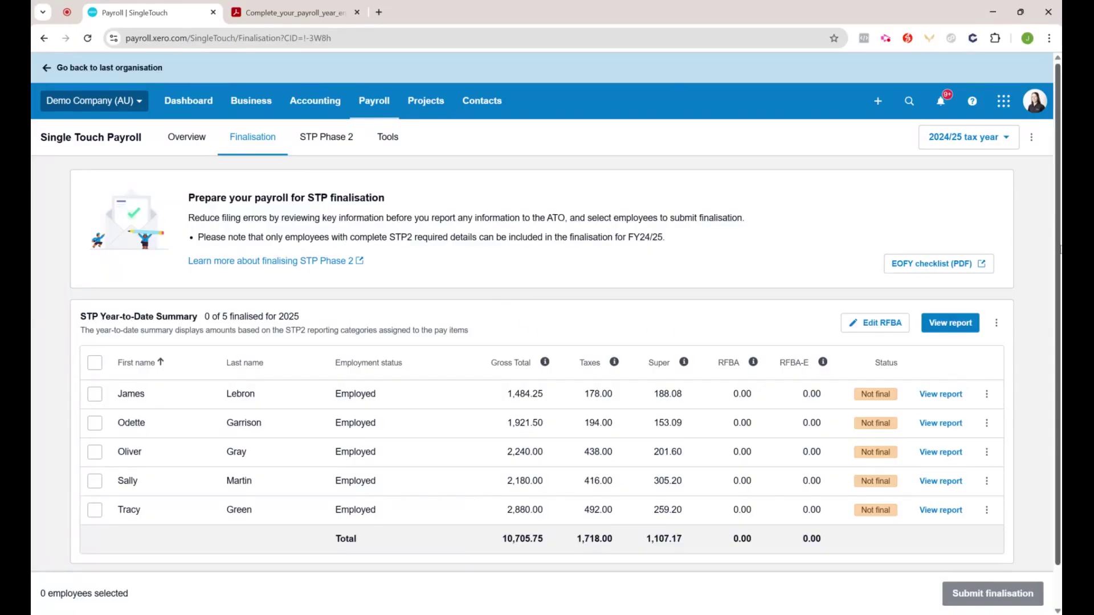
scroll(1037, 281, down, 1)
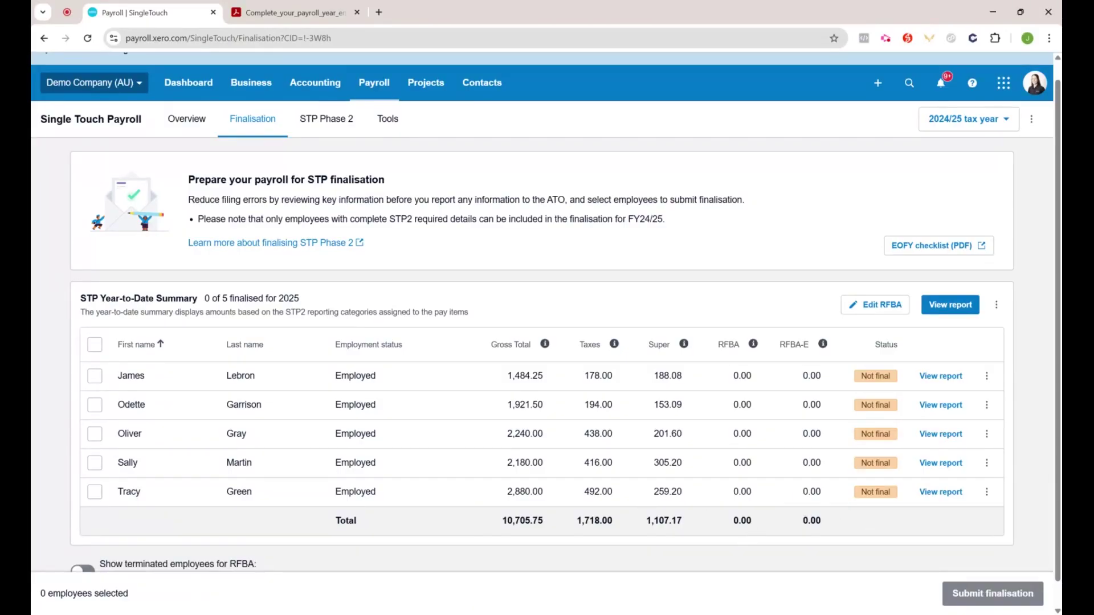
scroll(419, 520, down, 1)
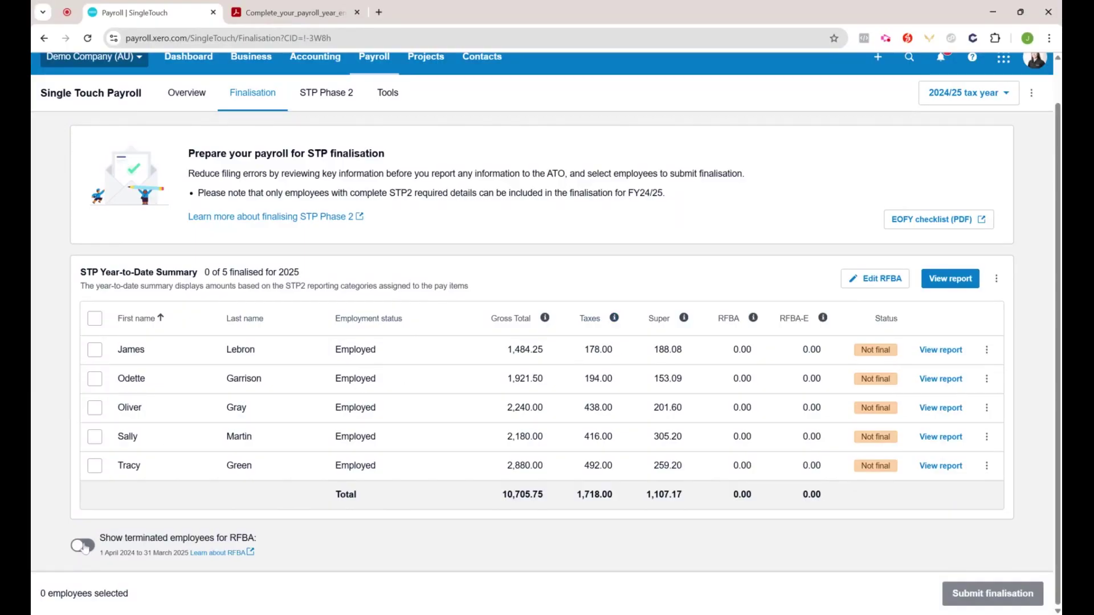
click(83, 546)
click(85, 546)
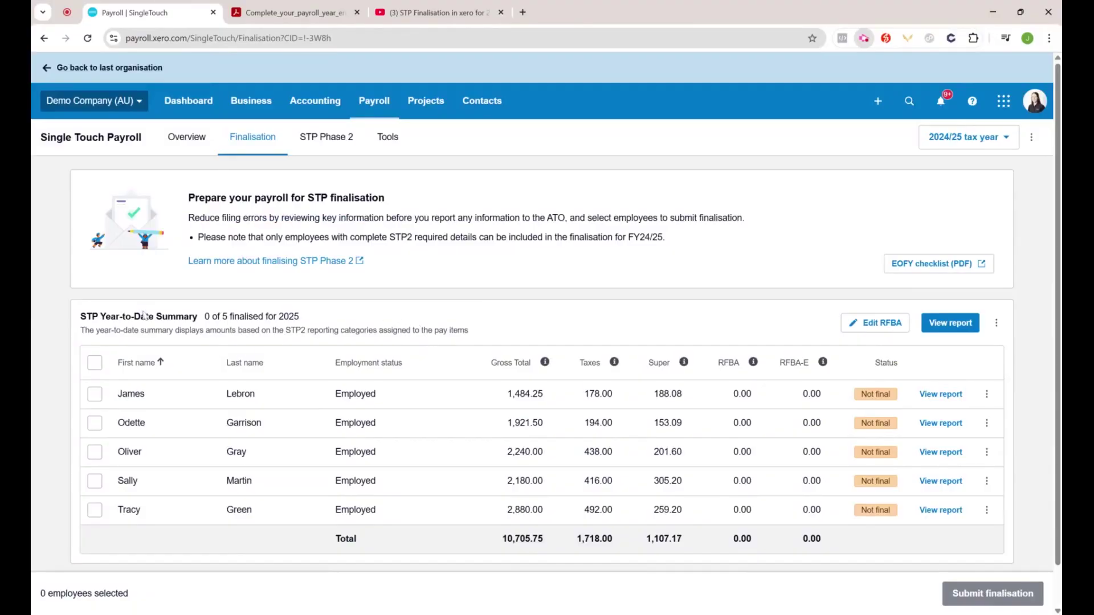
- Tick each of the five employees individually for finalisation
click(95, 396)
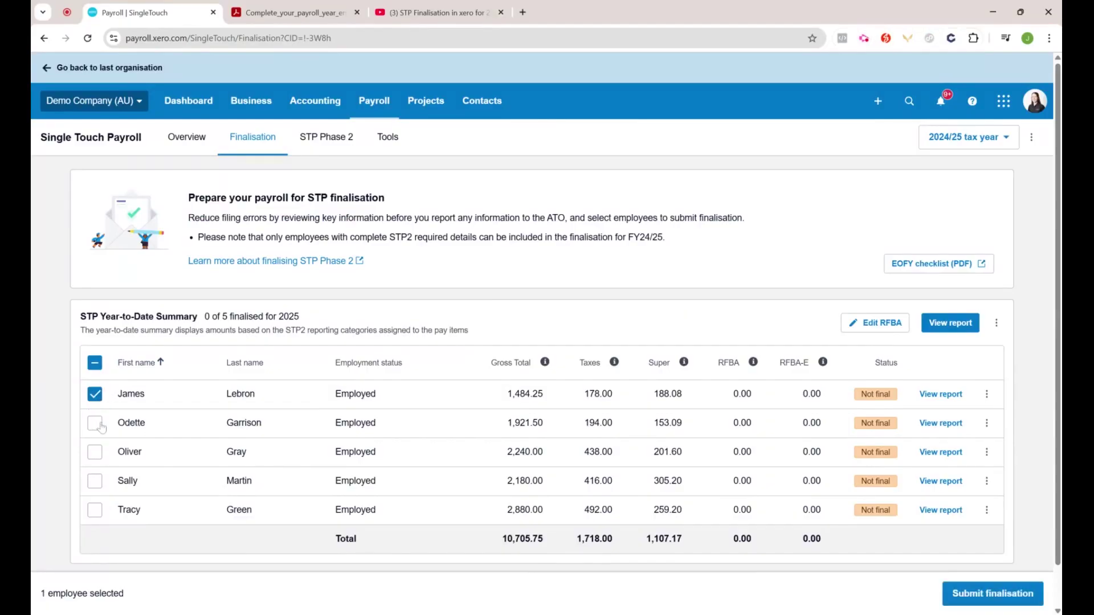
click(96, 425)
click(95, 453)
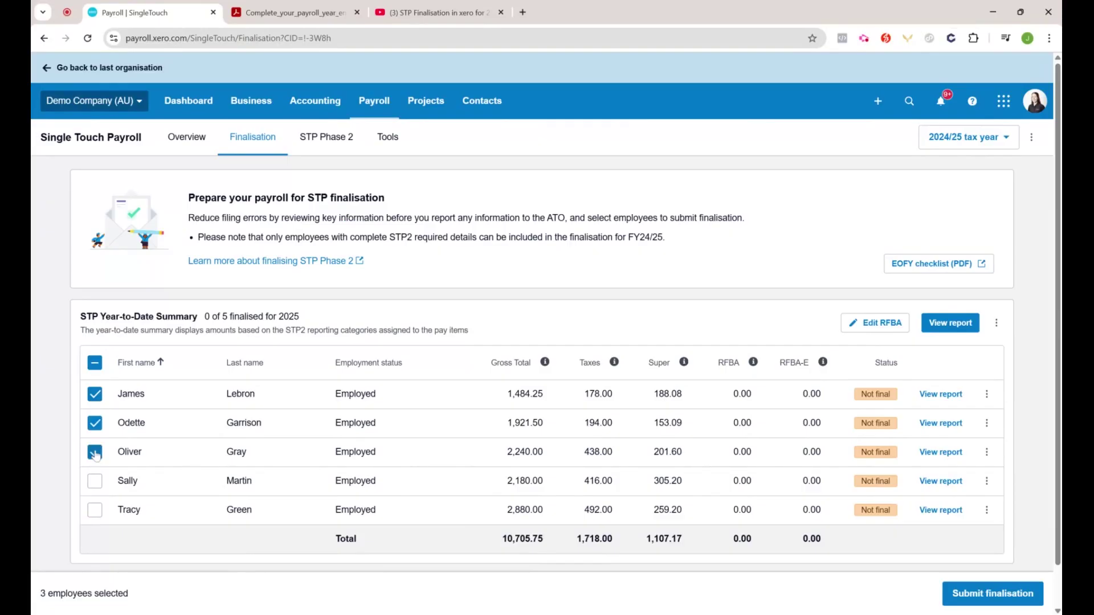
click(95, 481)
click(95, 509)
- Reselect all five employees with the header checkbox and switch to the checklist PDF
click(95, 363)
click(95, 363)
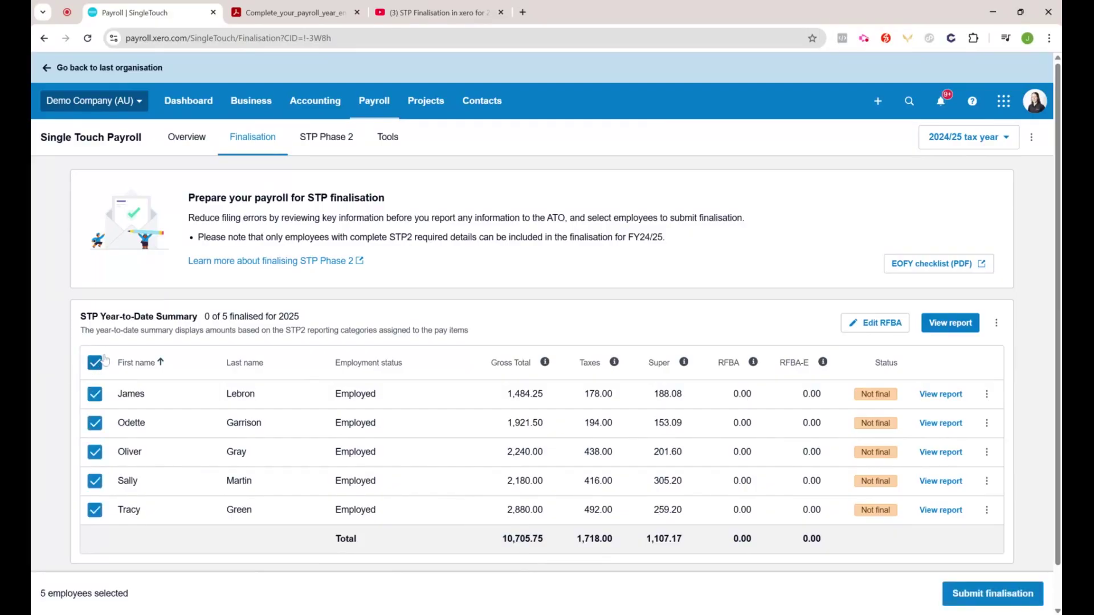
scroll(679, 396, down, 1)
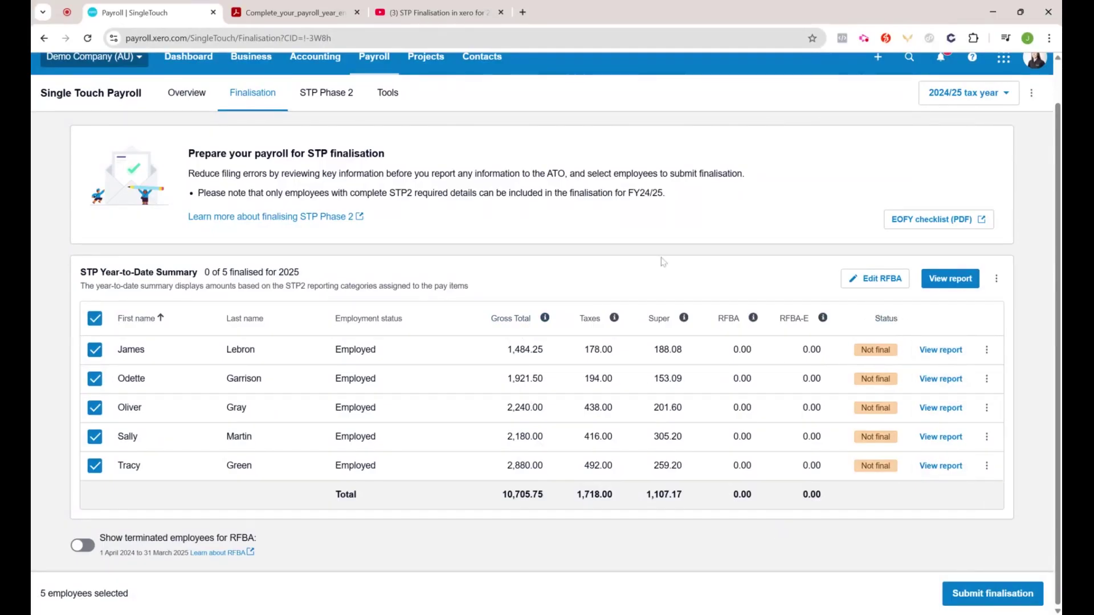
click(293, 13)
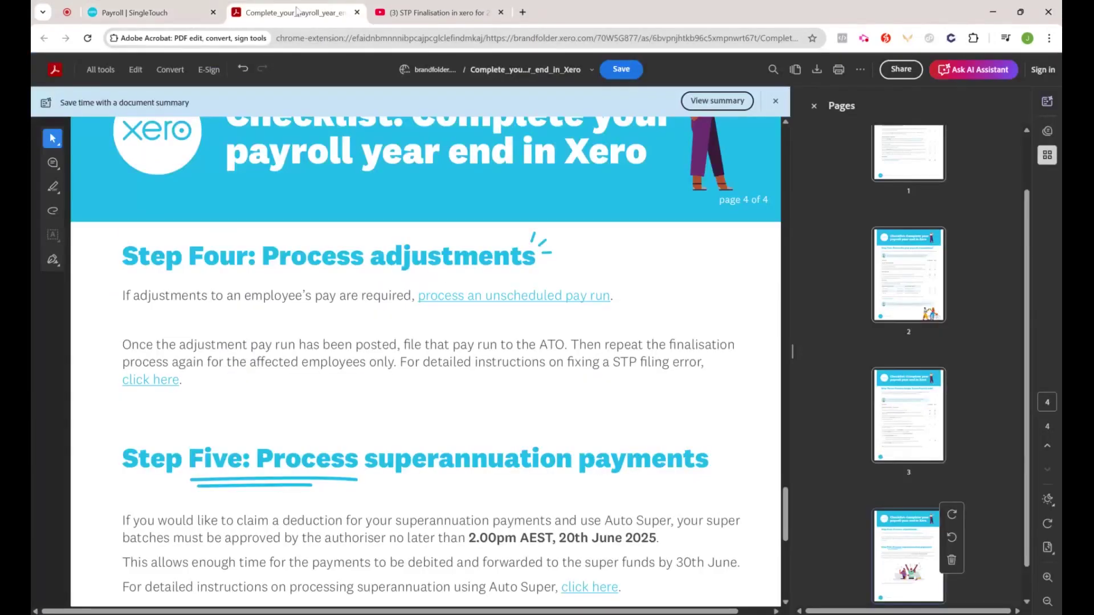
- Scroll back through the checklist pages, then return to the Xero finalisation tab
scroll(507, 442, down, 5)
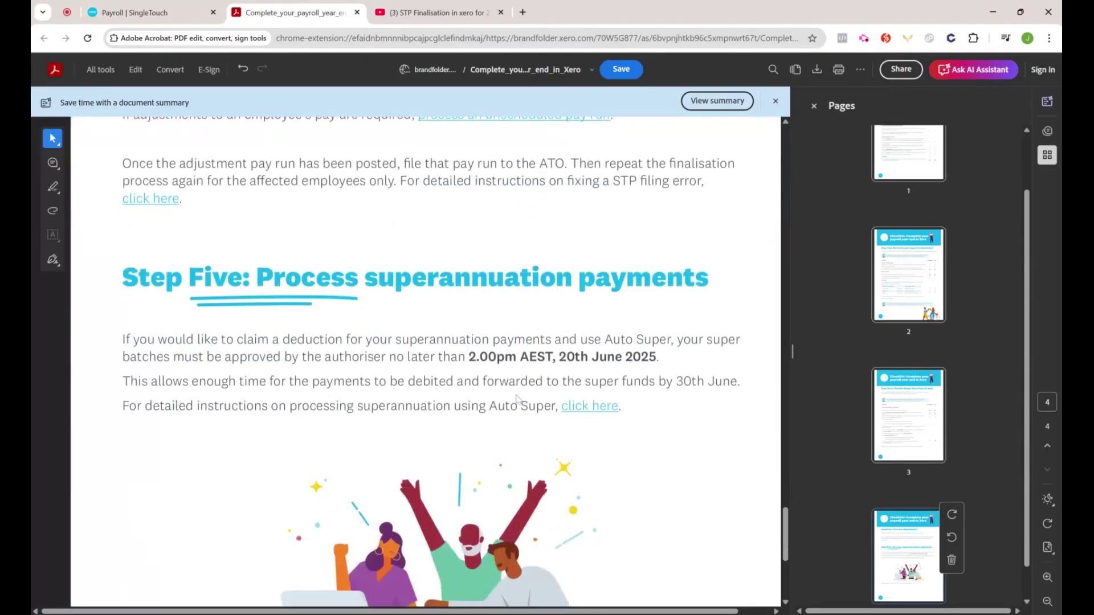
scroll(516, 398, up, 9)
scroll(529, 393, up, 10)
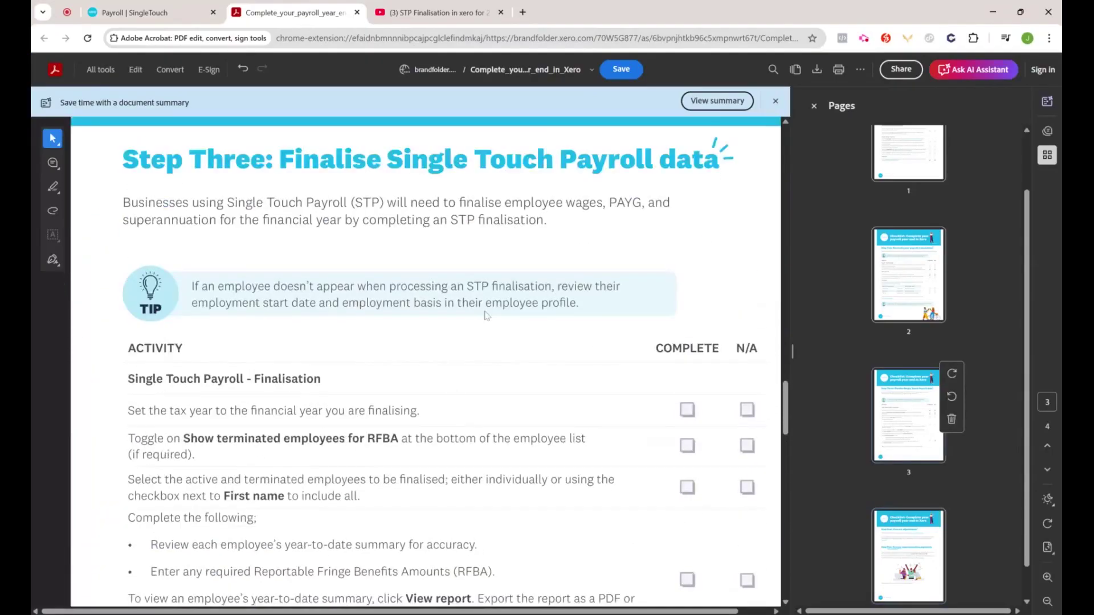
scroll(441, 408, up, 15)
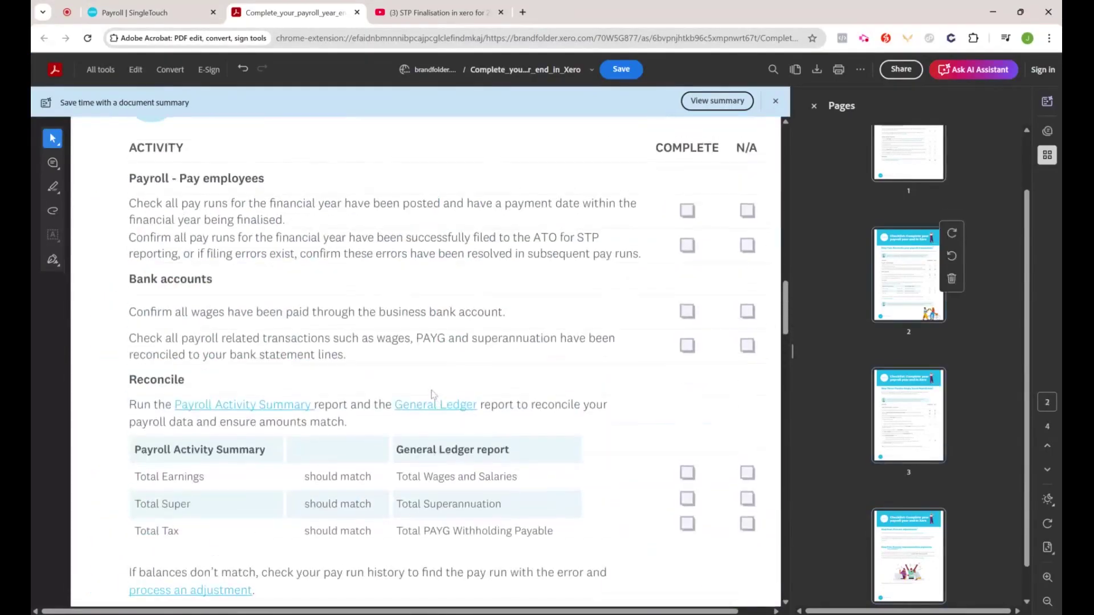
scroll(433, 390, up, 10)
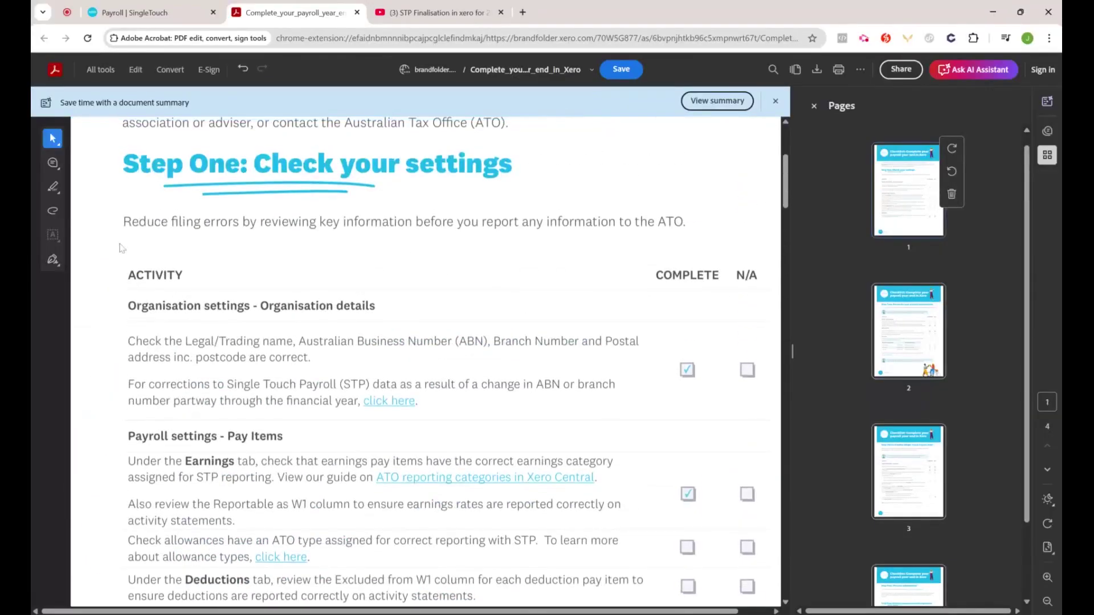
click(154, 14)
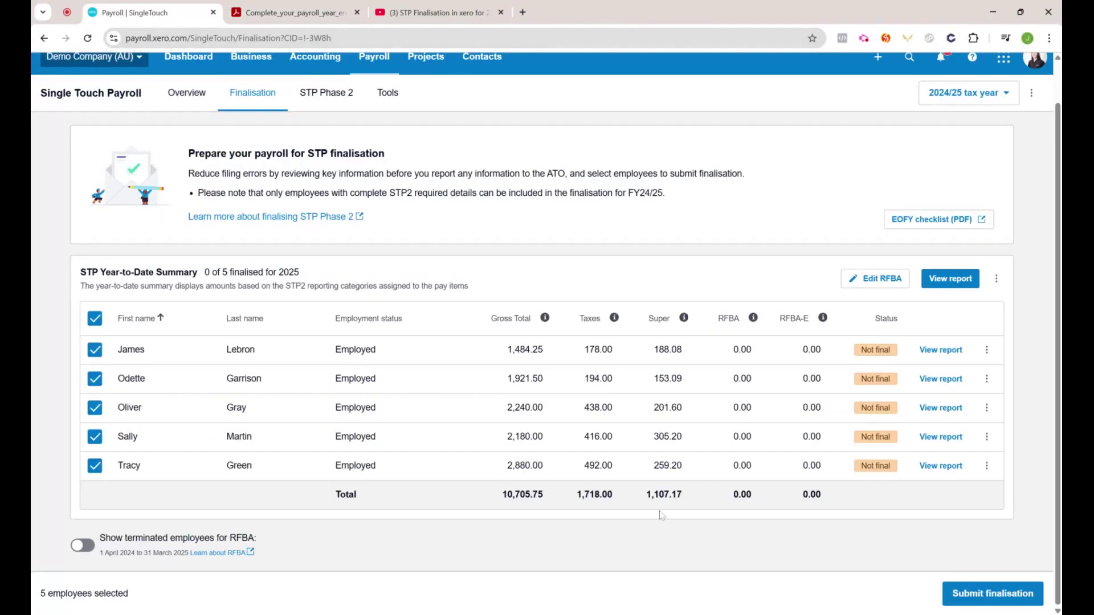
- Submit the finalisation for the five employees, accepting the authorisation, and send it to the ATO
click(994, 595)
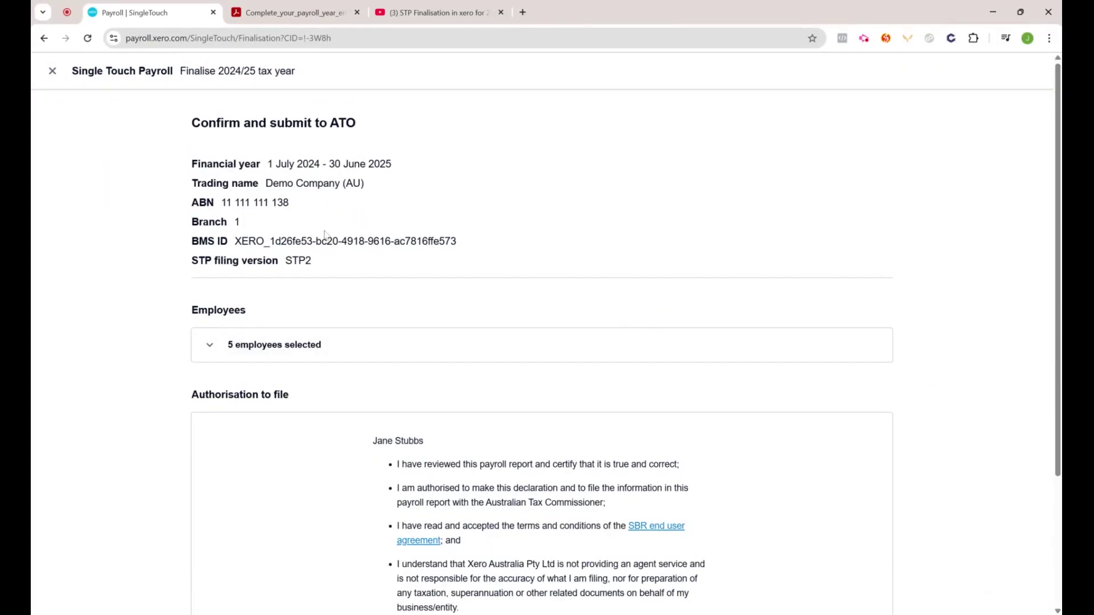
scroll(428, 371, down, 2)
scroll(412, 361, down, 1)
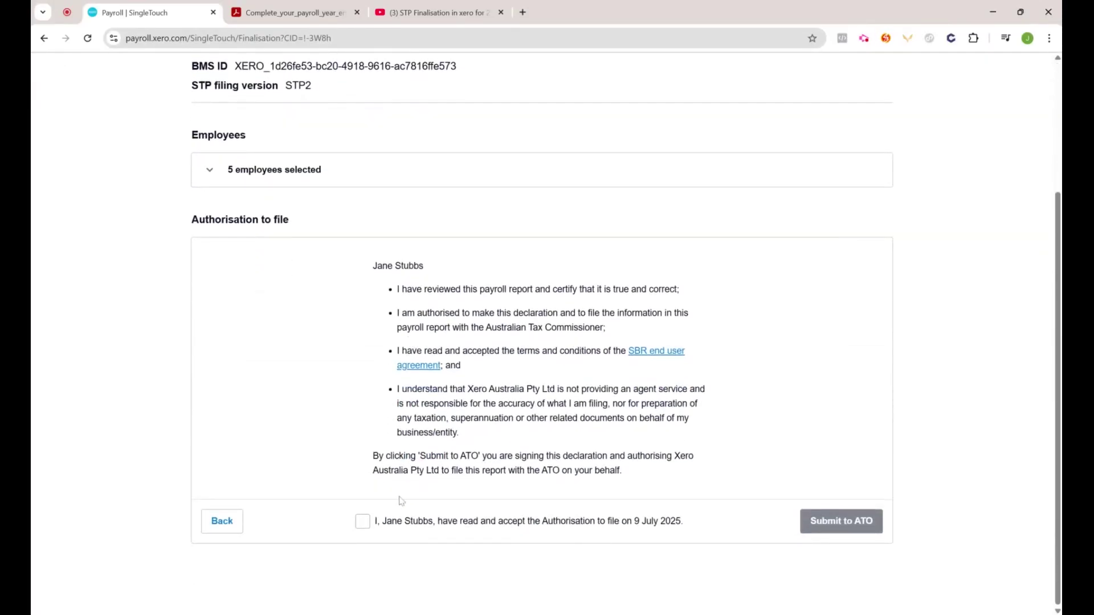
click(363, 521)
scroll(740, 347, down, 3)
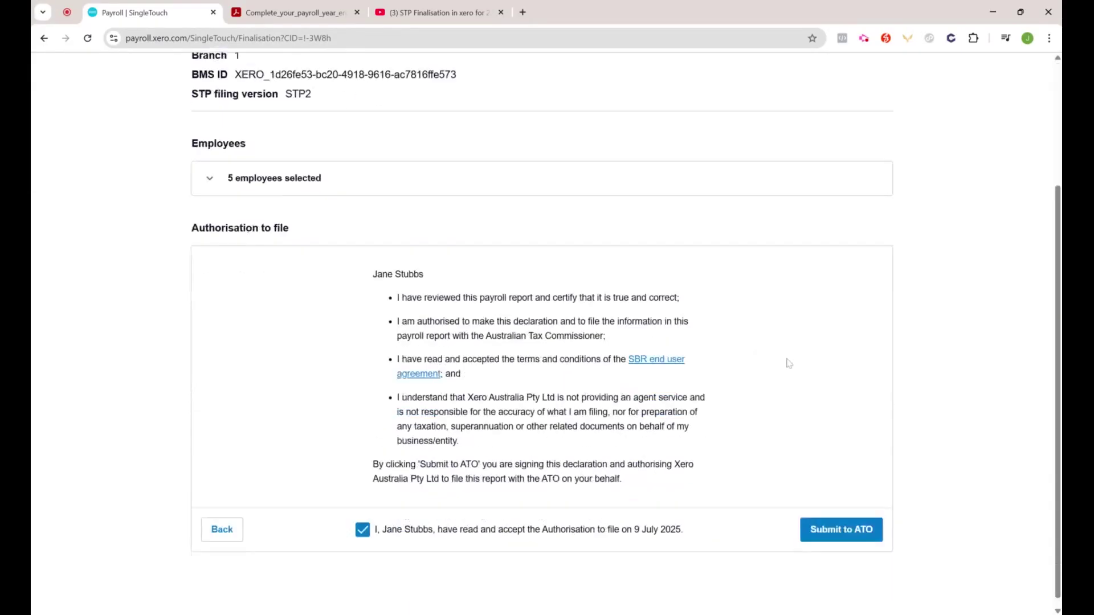
click(861, 522)
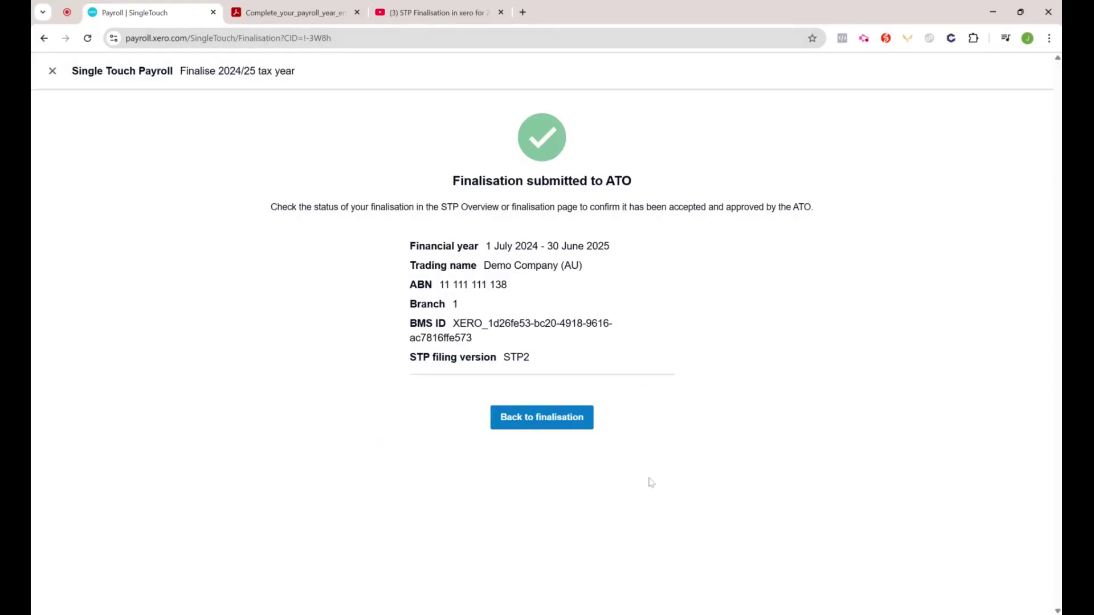
click(529, 420)
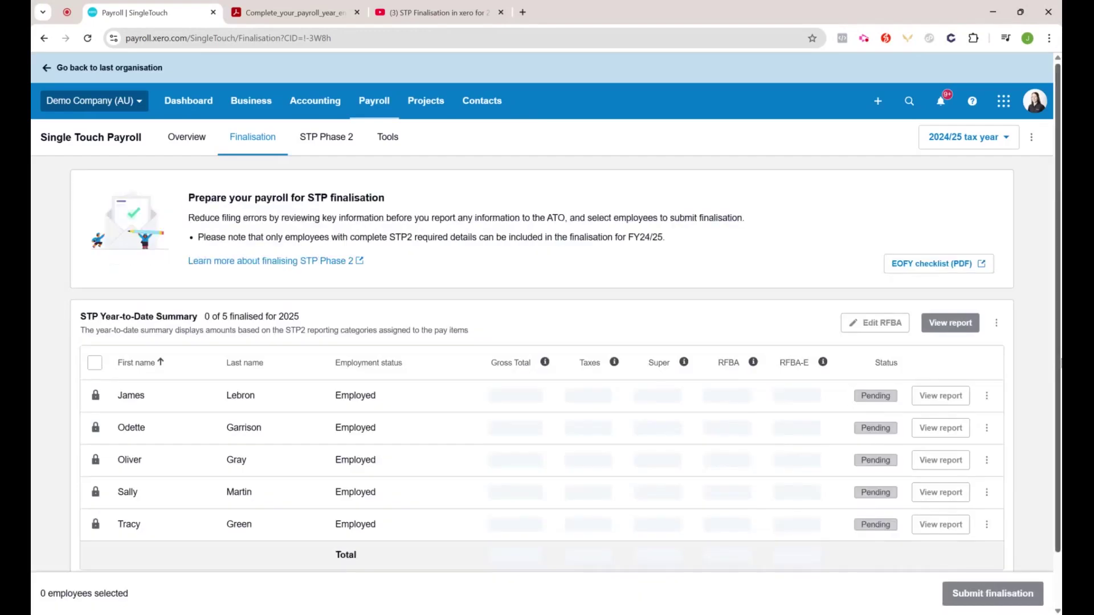
scroll(1058, 296, down, 2)
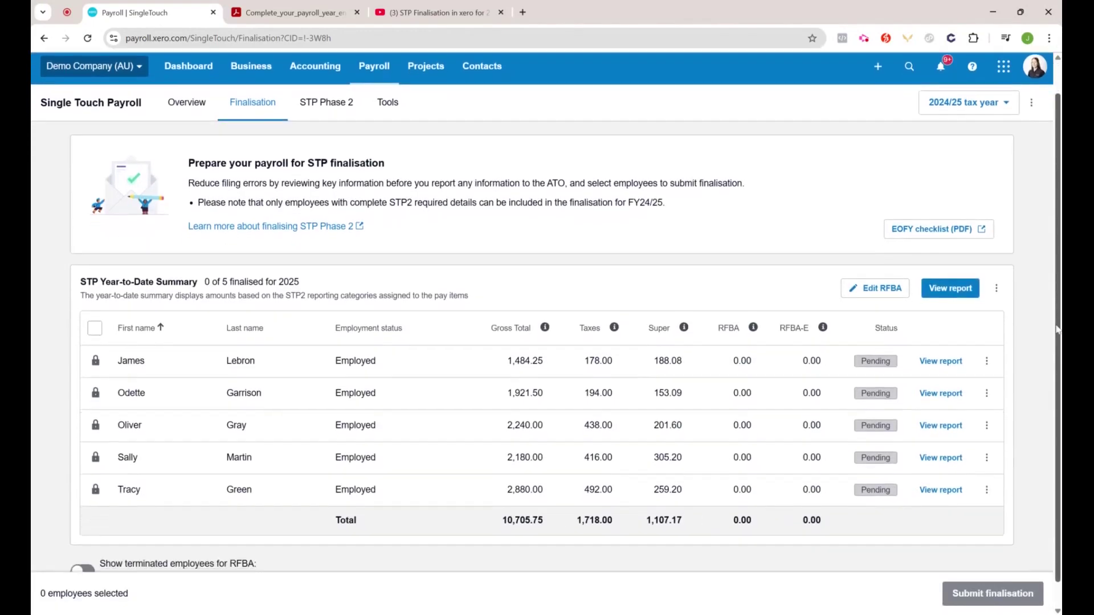